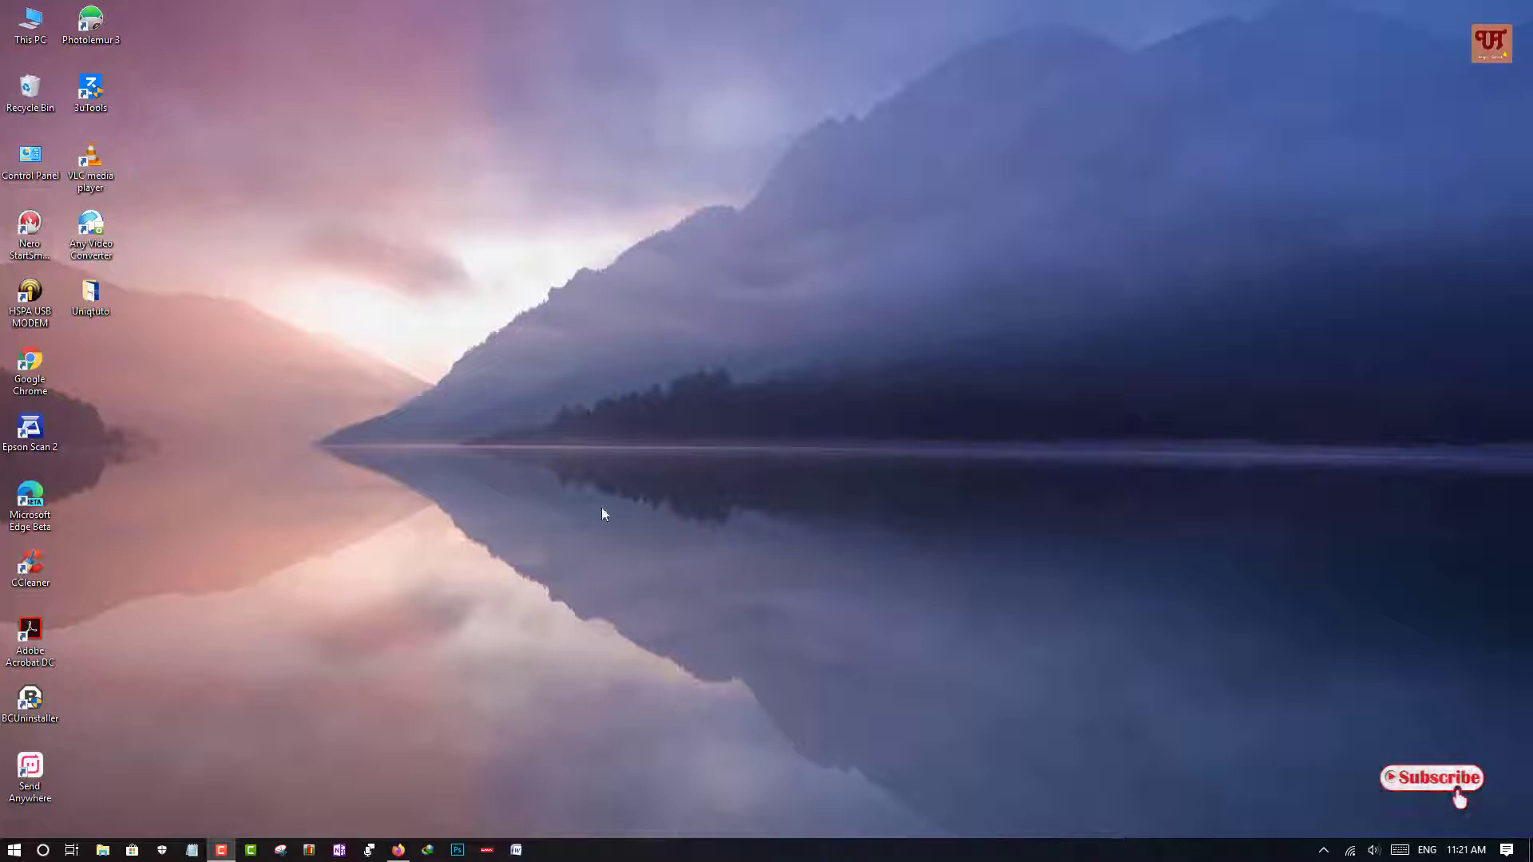
Open This PC, move its window around and close it, then restore the glass8.eu page in Firefox
{"action": "double_click", "coordinate": [38, 41]}
{"action": "left_click_drag", "start_coordinate": [674, 205], "coordinate": [588, 191]}
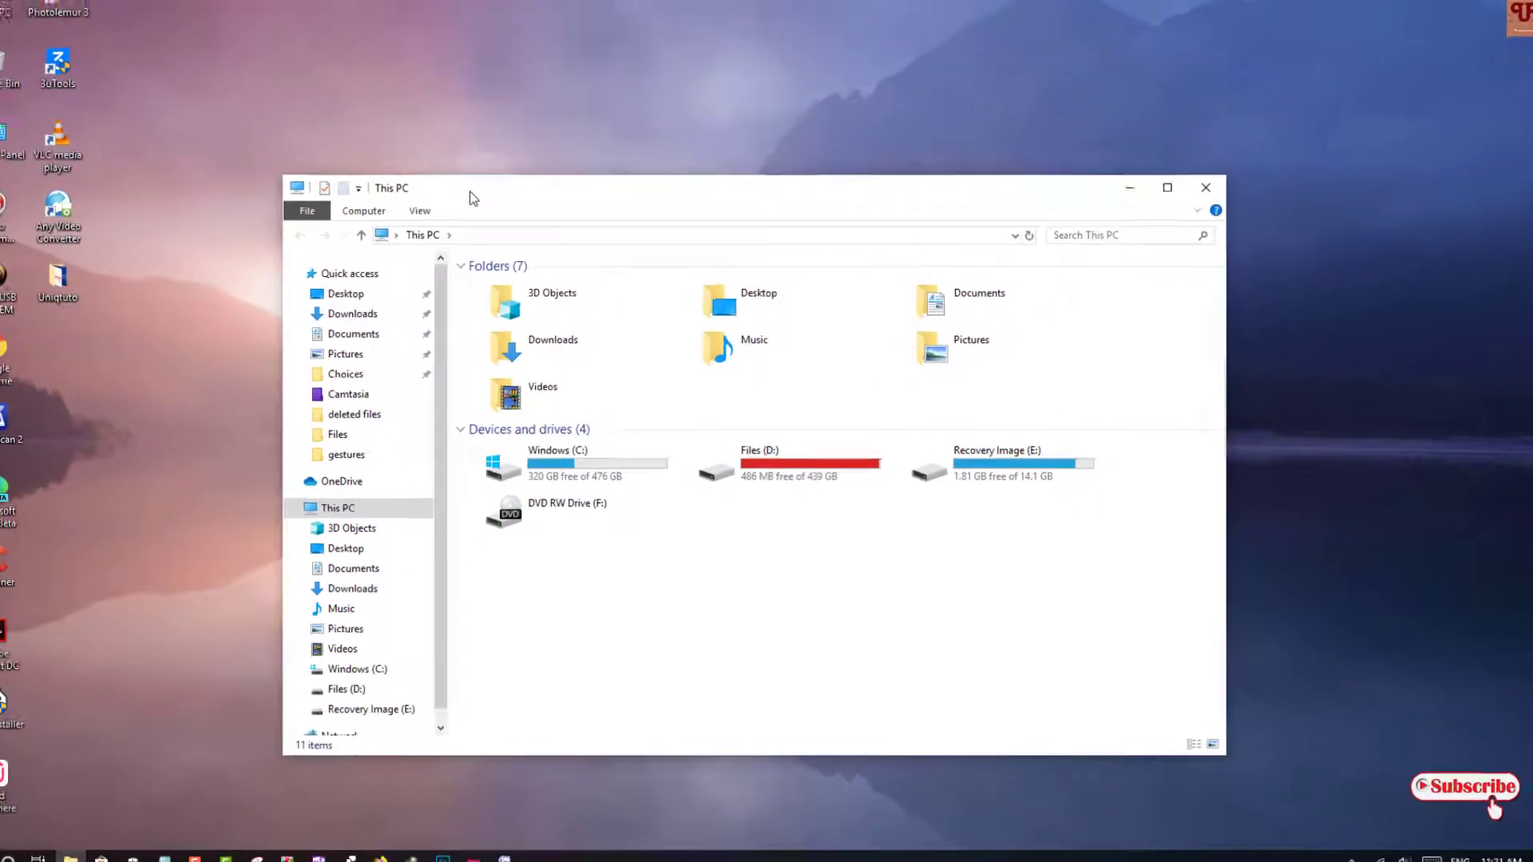
{"action": "left_click_drag", "start_coordinate": [399, 90], "coordinate": [0, 46]}
{"action": "left_click_drag", "start_coordinate": [14, 151], "coordinate": [608, 289]}
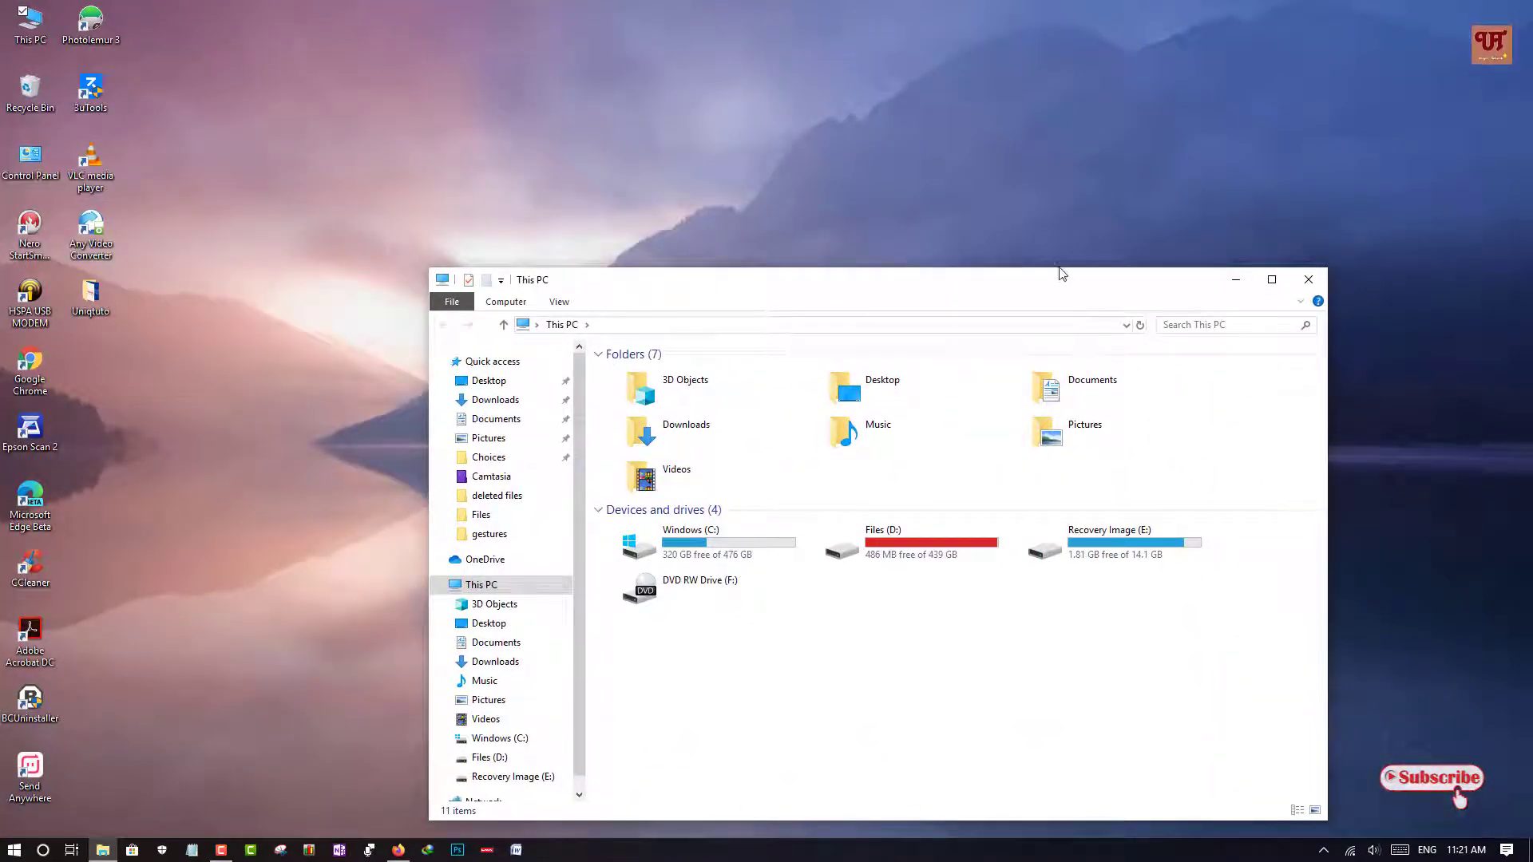
{"action": "left_click_drag", "start_coordinate": [855, 279], "coordinate": [760, 167]}
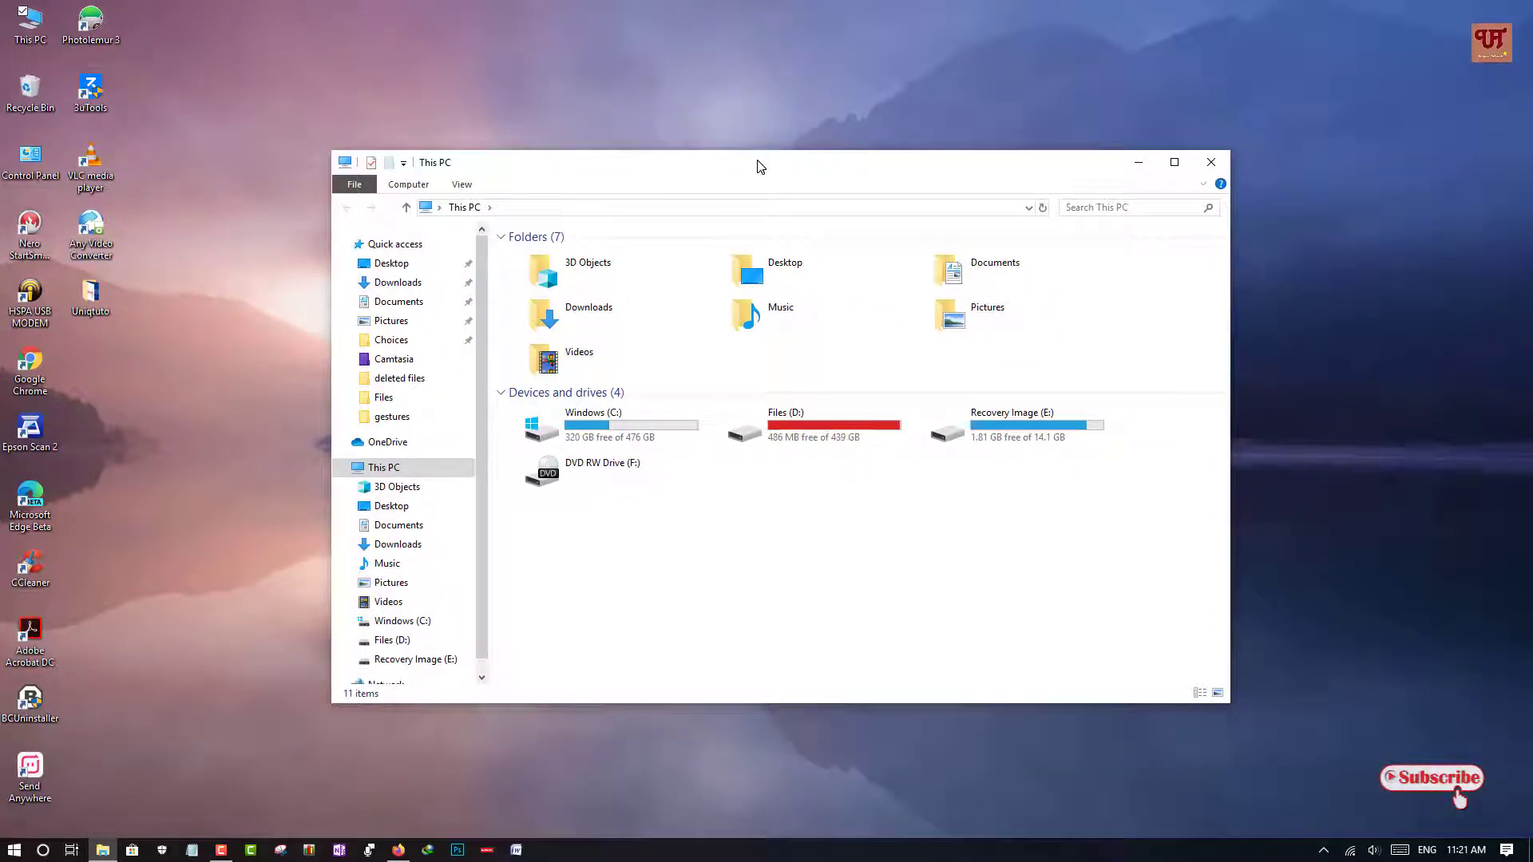
{"action": "mouse_move", "coordinate": [643, 168]}
{"action": "left_mouse_down"}
{"action": "mouse_move", "coordinate": [679, 172]}
{"action": "mouse_move", "coordinate": [681, 190]}
{"action": "mouse_move", "coordinate": [638, 189]}
{"action": "left_mouse_up"}
{"action": "left_click", "coordinate": [1195, 178]}
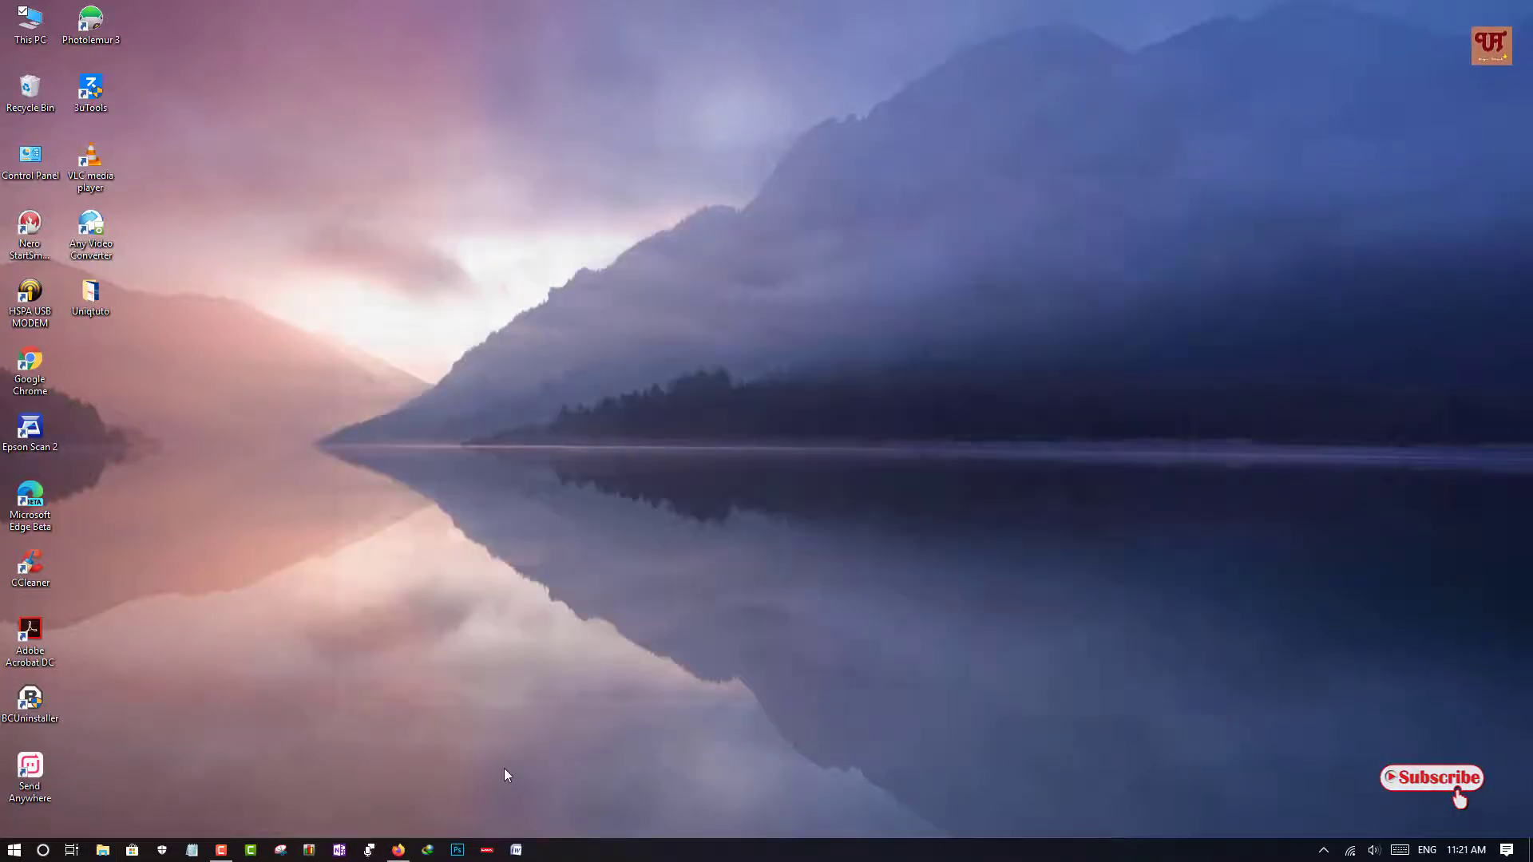
{"action": "left_click", "coordinate": [398, 849]}
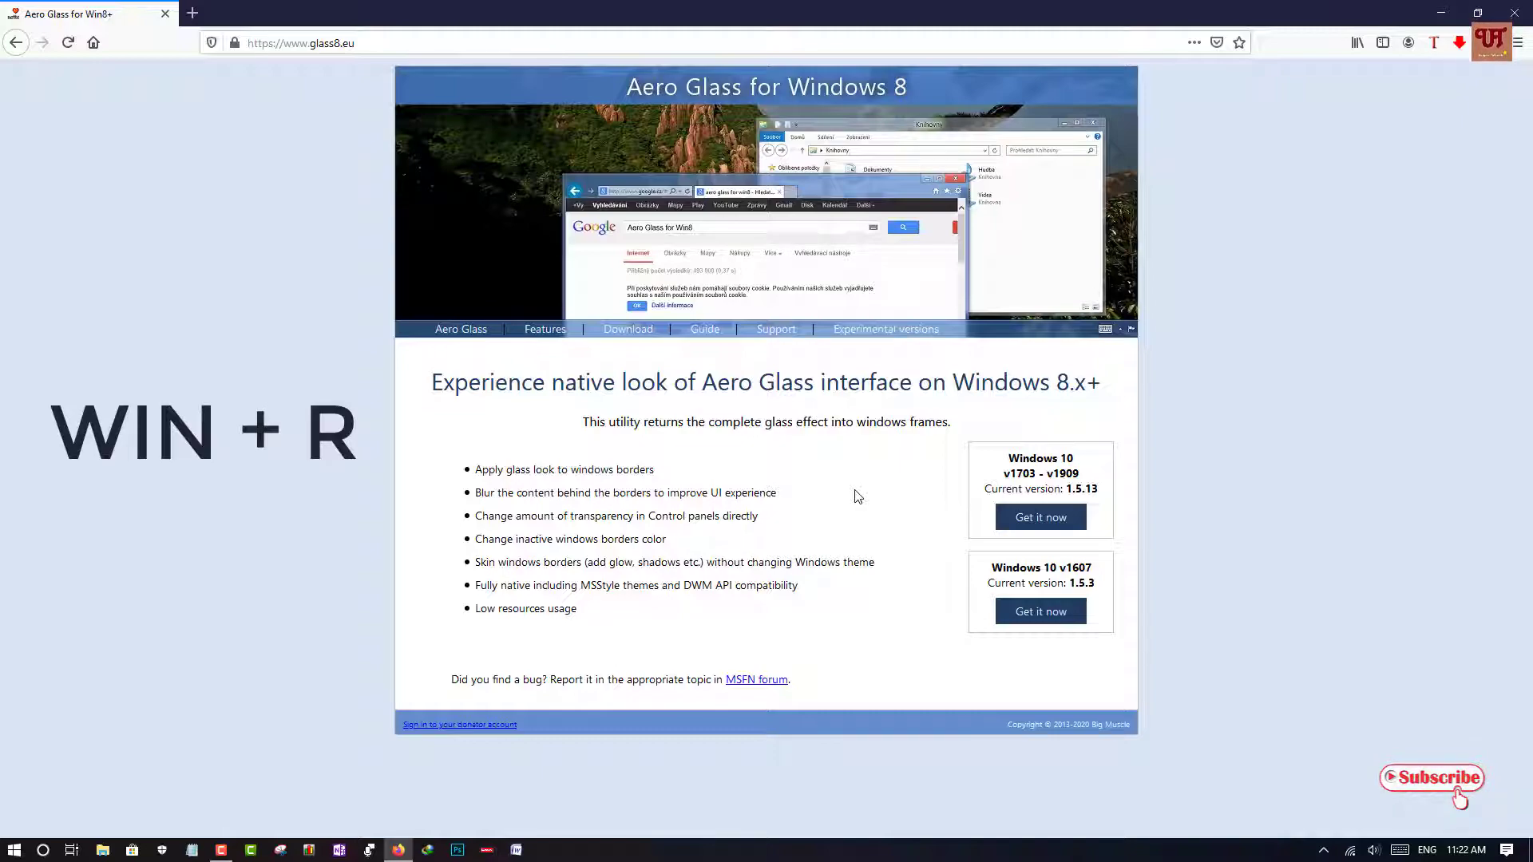
Run winver from the Run dialog to show the Windows 10 Version 1809 details
{"action": "key", "text": "super+r"}
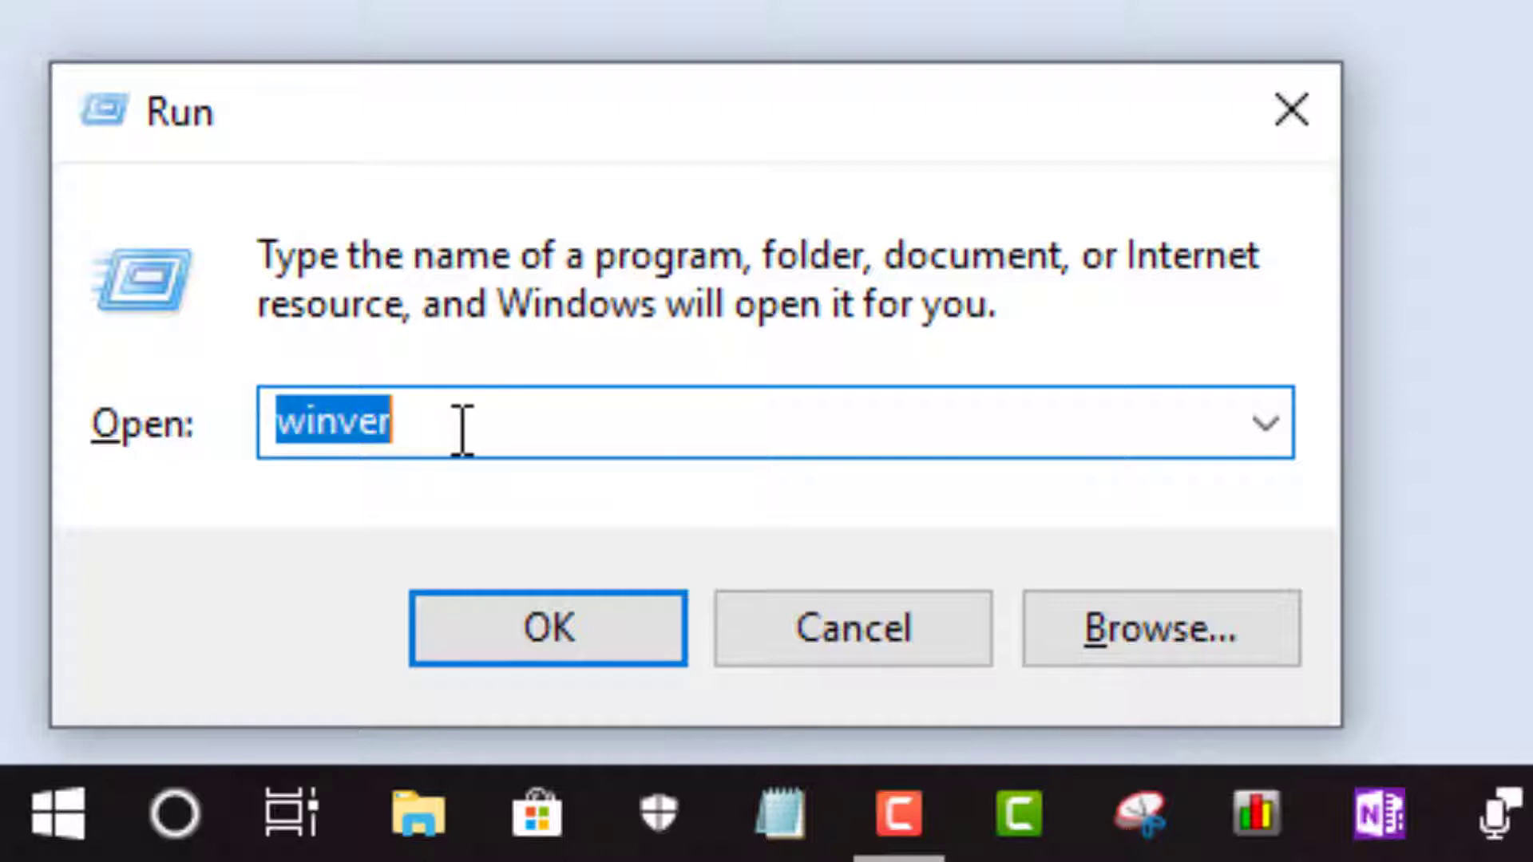
{"action": "type", "text": "winv"}
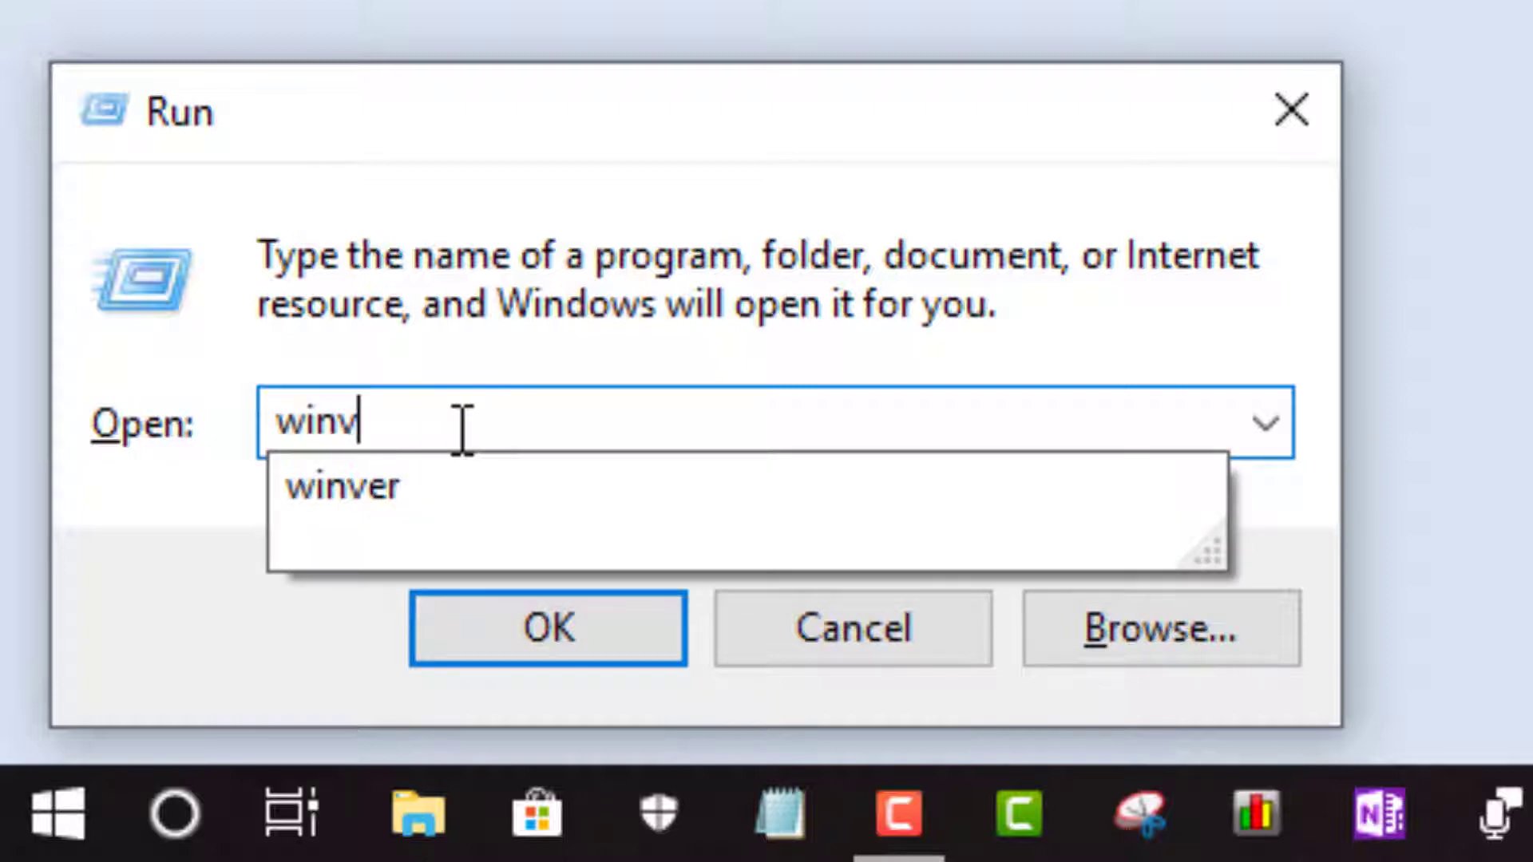
{"action": "type", "text": "er"}
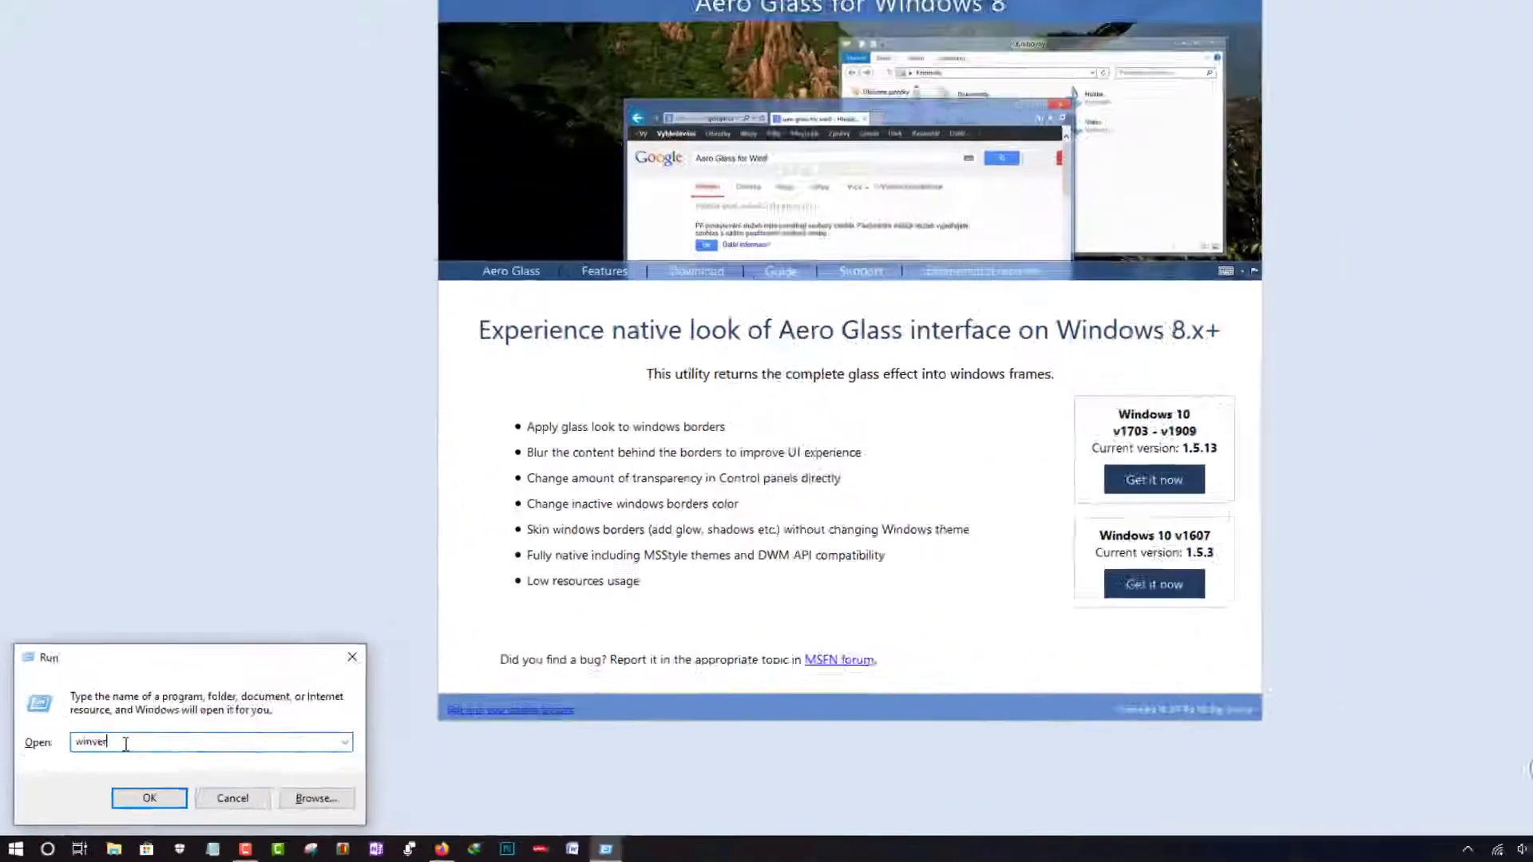
{"action": "key", "text": "Return"}
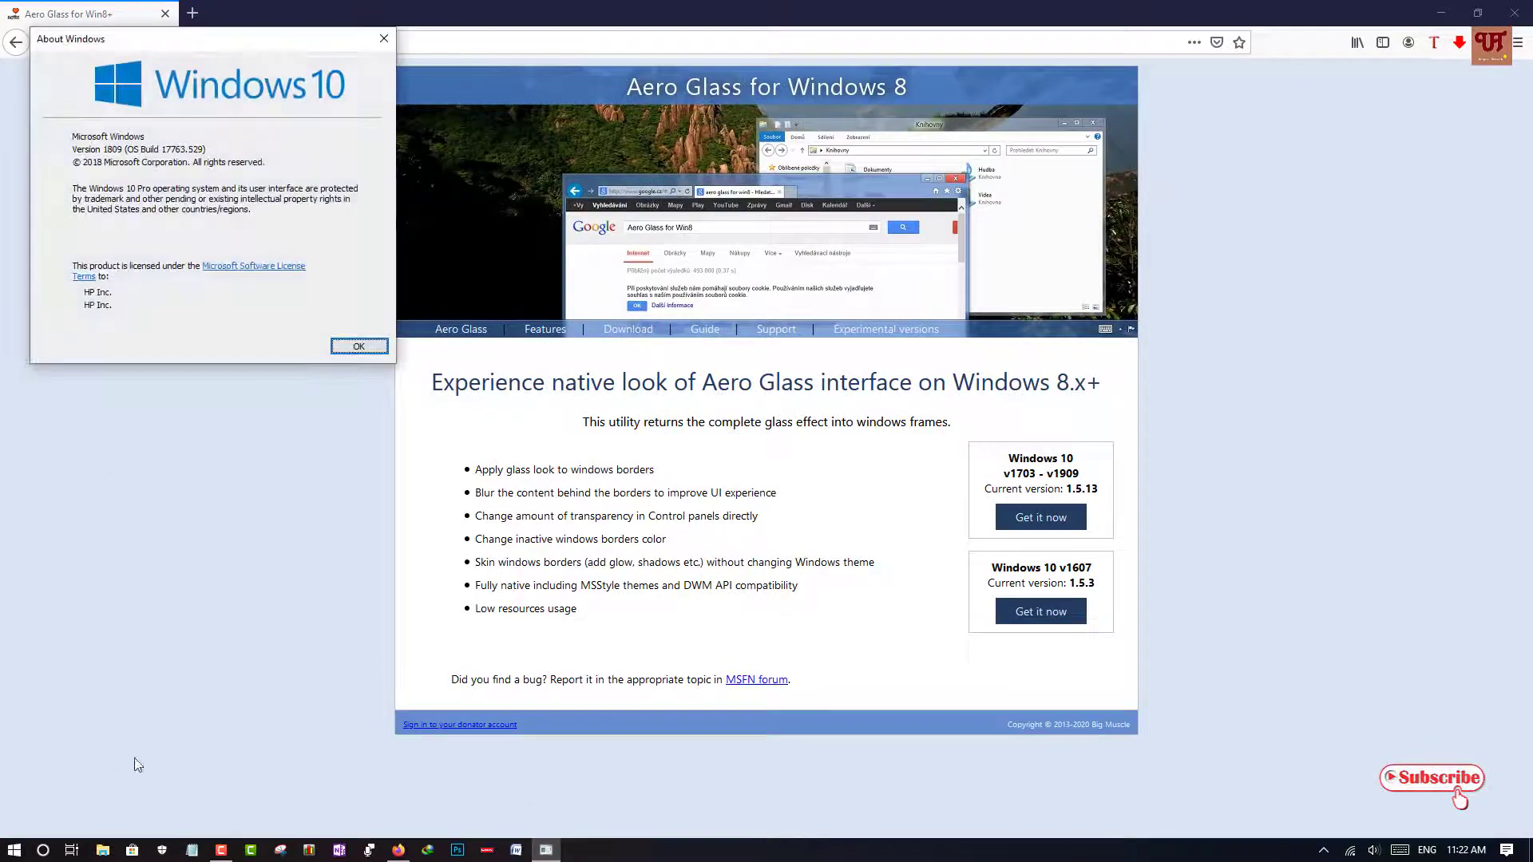
Place the About Windows box beside the Windows 10 v1703–v1909 download options
{"action": "left_click_drag", "start_coordinate": [214, 46], "coordinate": [343, 209]}
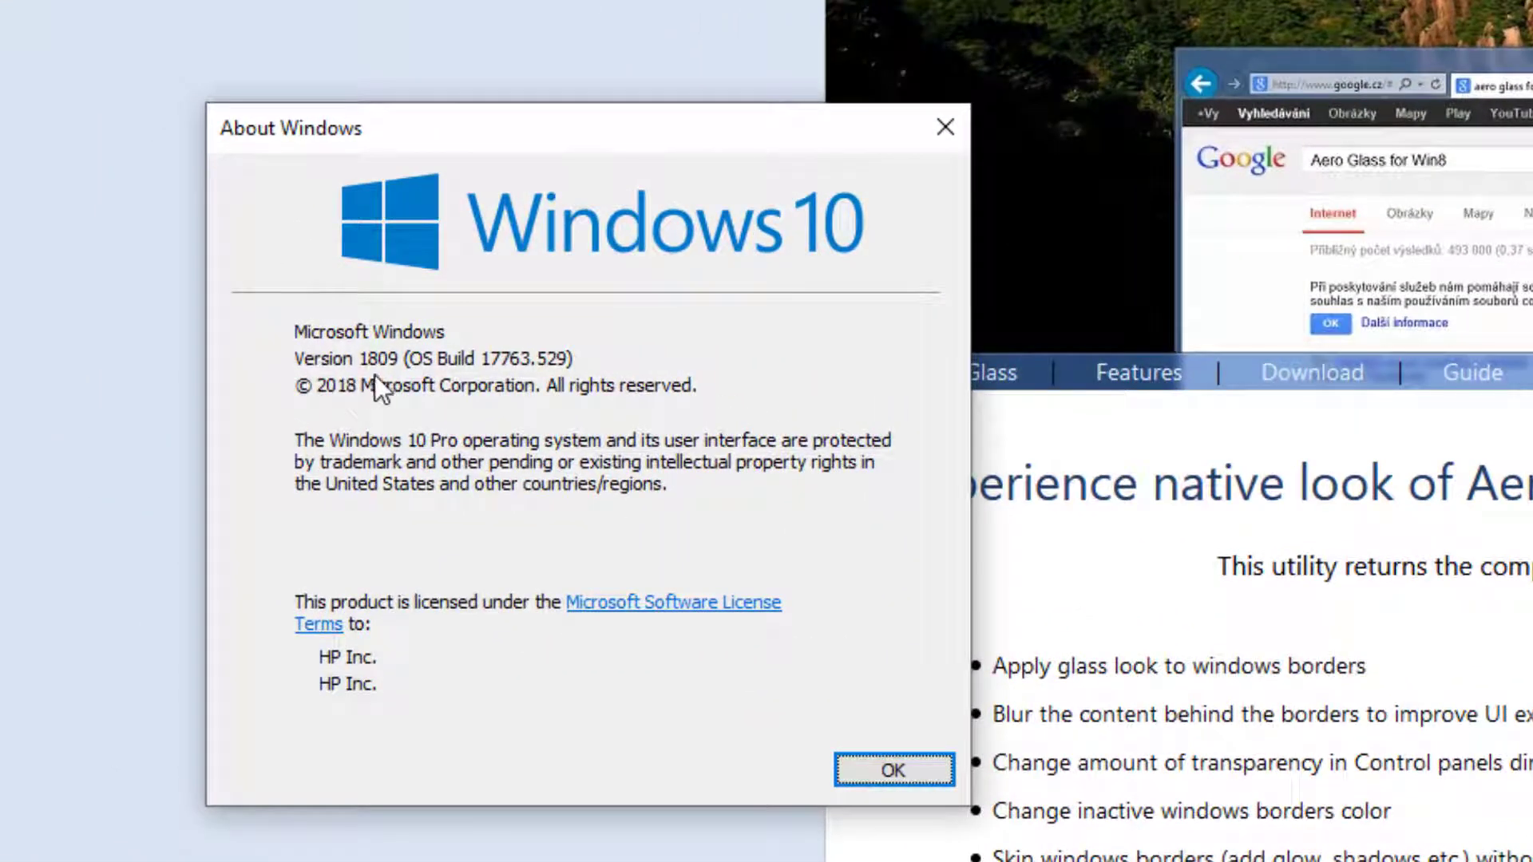
{"action": "left_click_drag", "start_coordinate": [640, 123], "coordinate": [695, 125]}
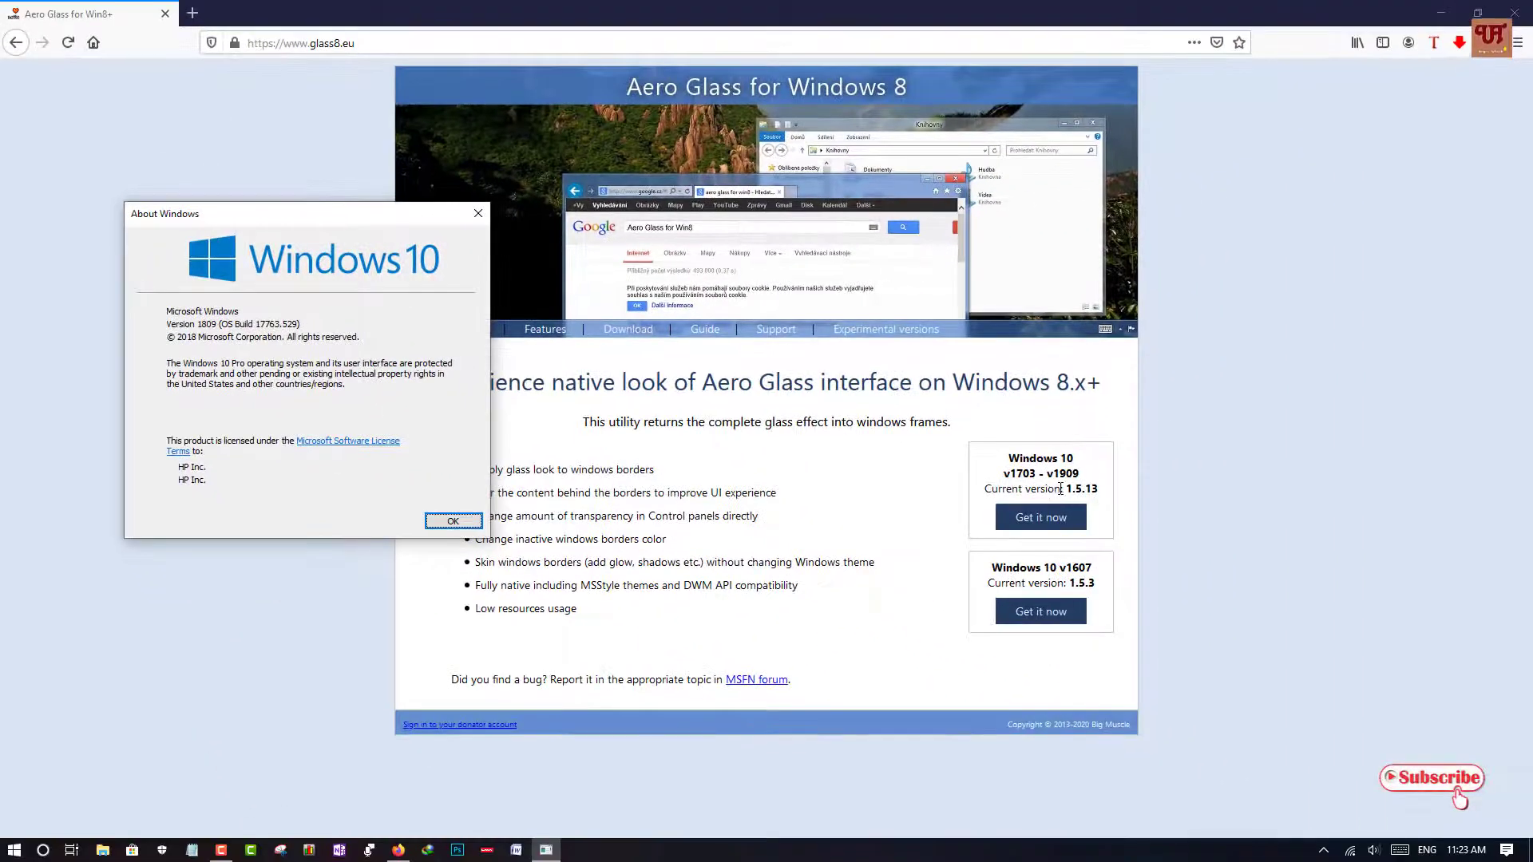
Dismiss About Windows, save the 1.5.13 setup file, and show Firefox's download progress
{"action": "left_click", "coordinate": [461, 519]}
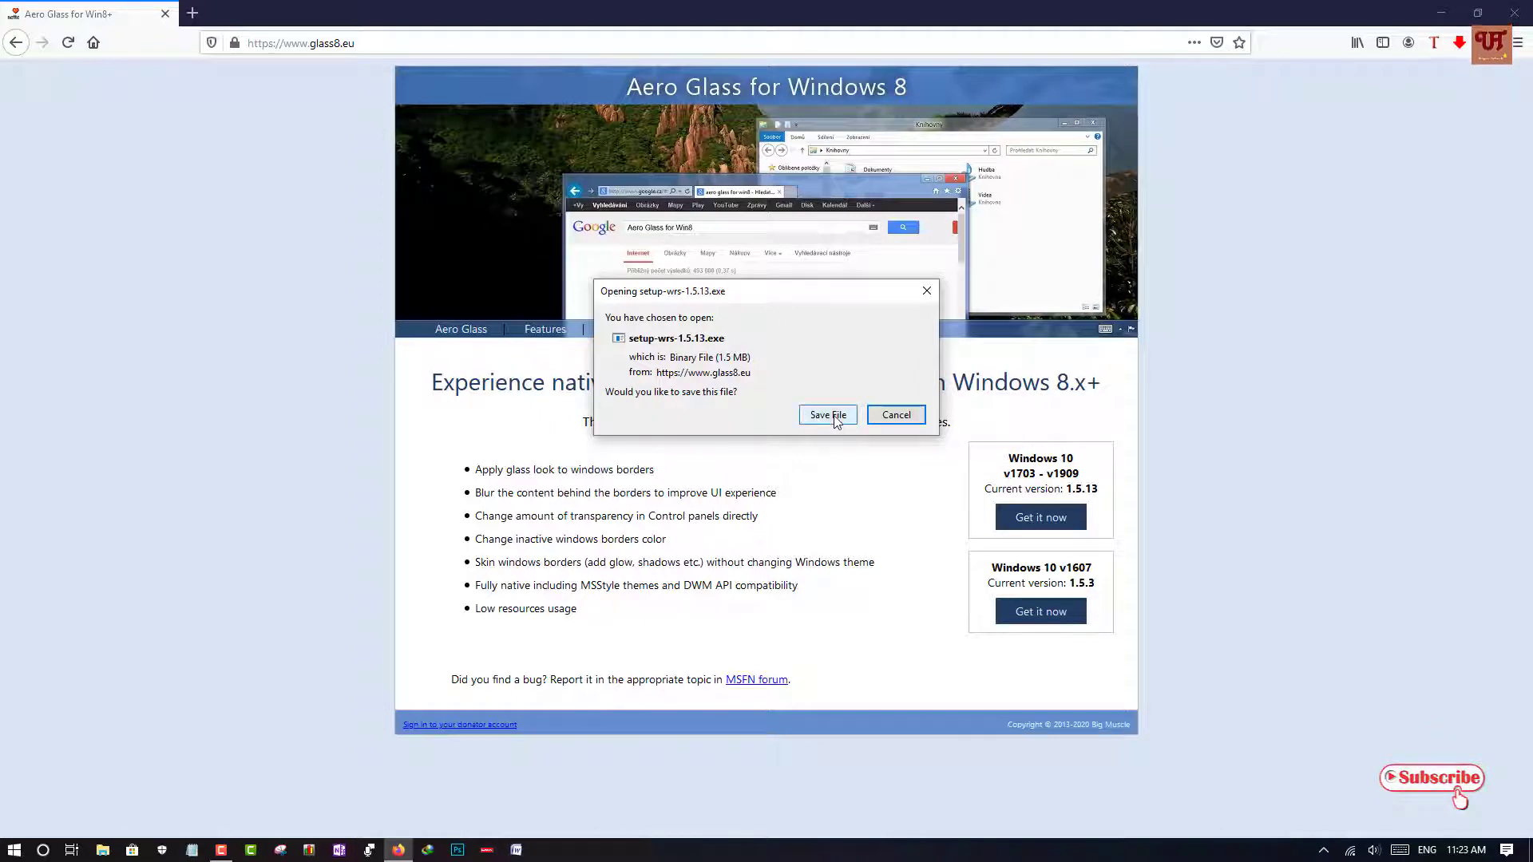
{"action": "left_click", "coordinate": [827, 415]}
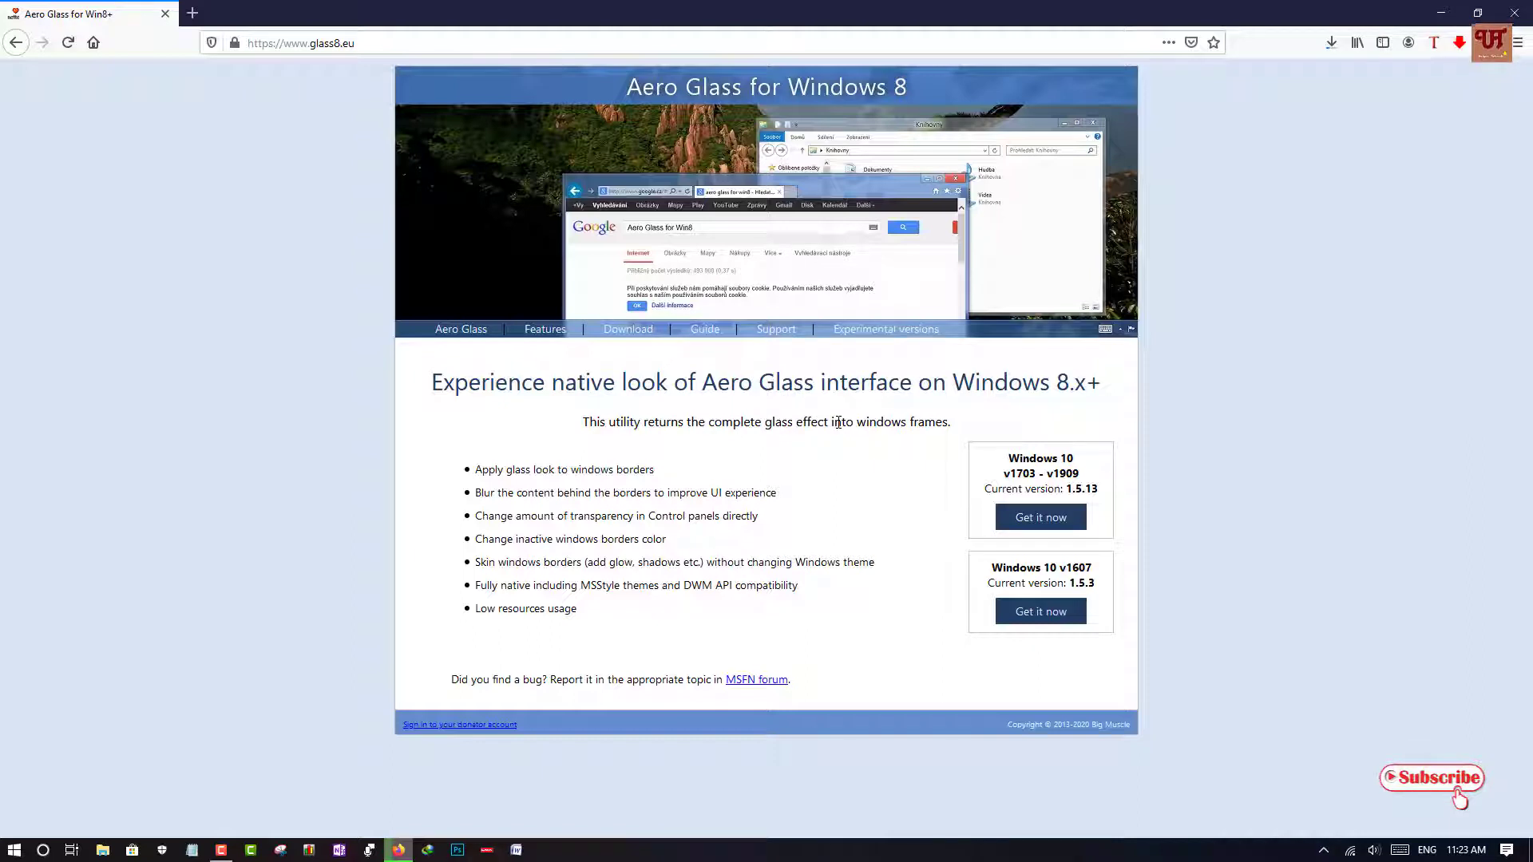
{"action": "left_click", "coordinate": [1332, 45]}
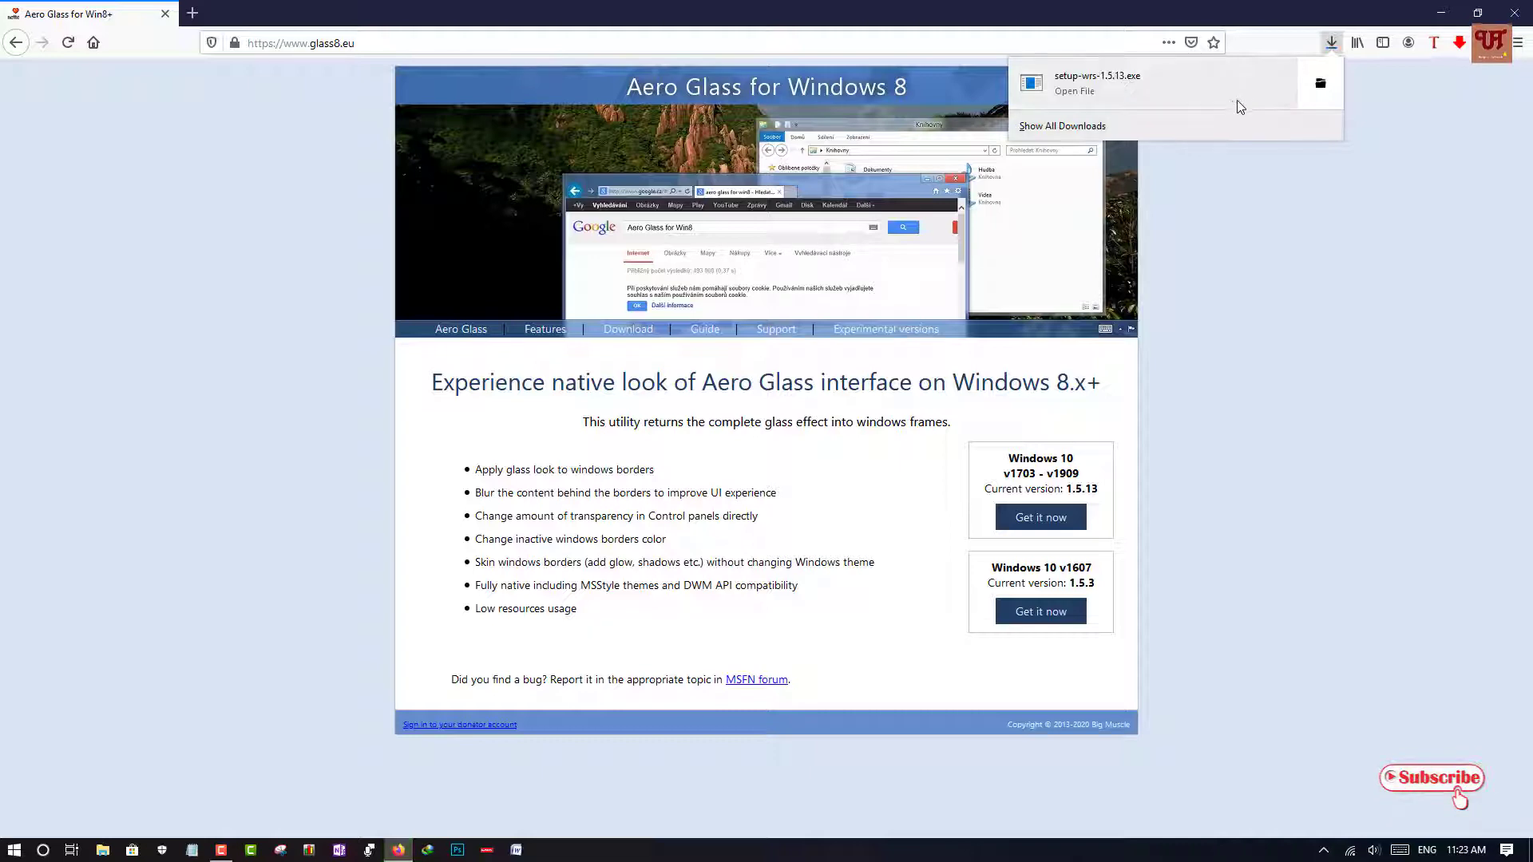
Open the Downloads folder and launch setup-wrs-1.5.13 through its right-click Open command
{"action": "left_click", "coordinate": [1326, 93]}
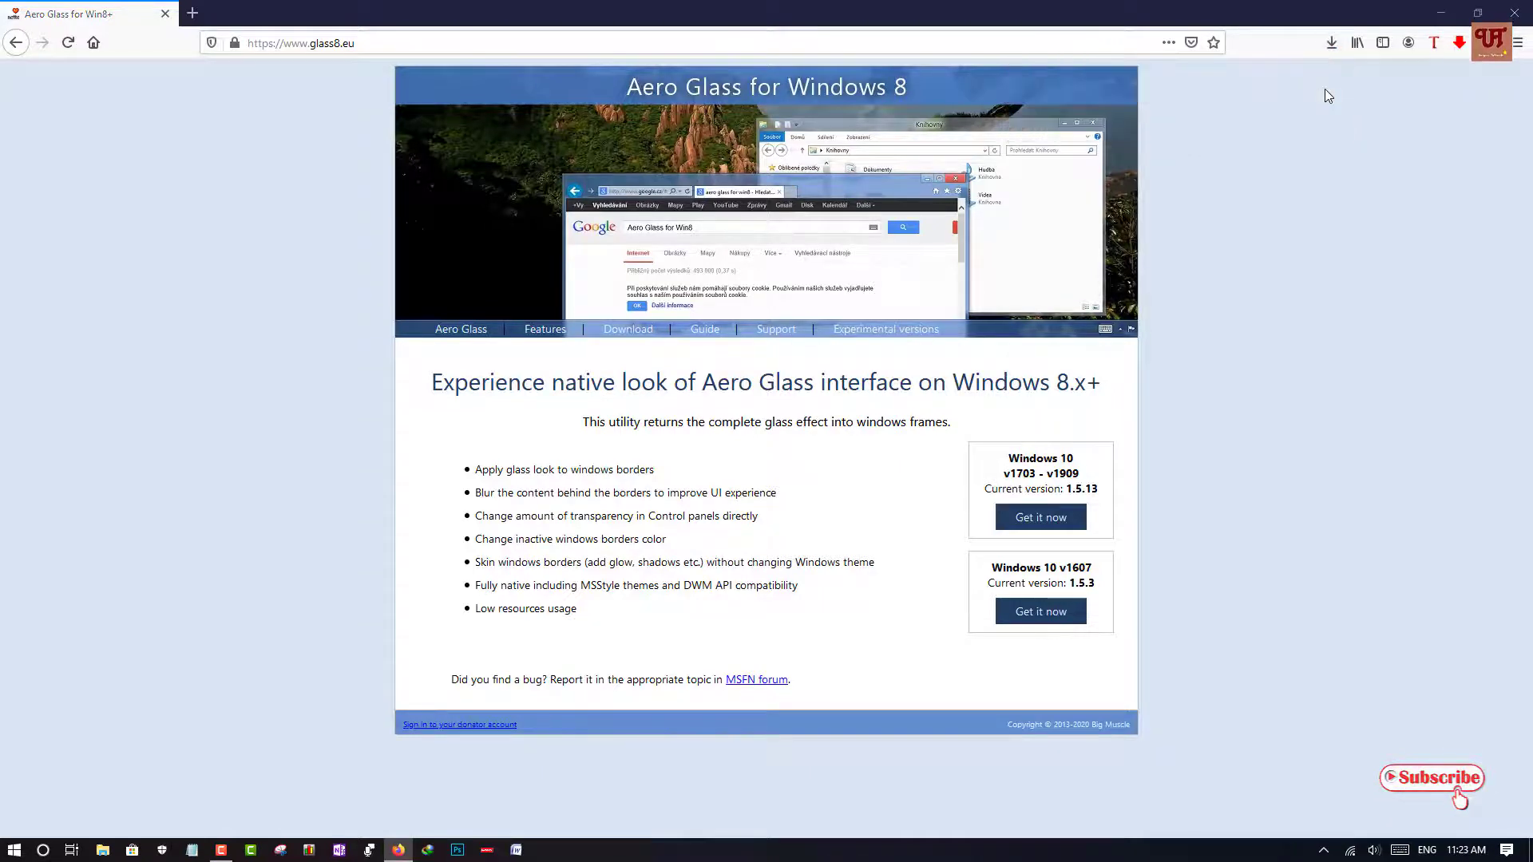
{"action": "left_click_drag", "start_coordinate": [1055, 190], "coordinate": [992, 227]}
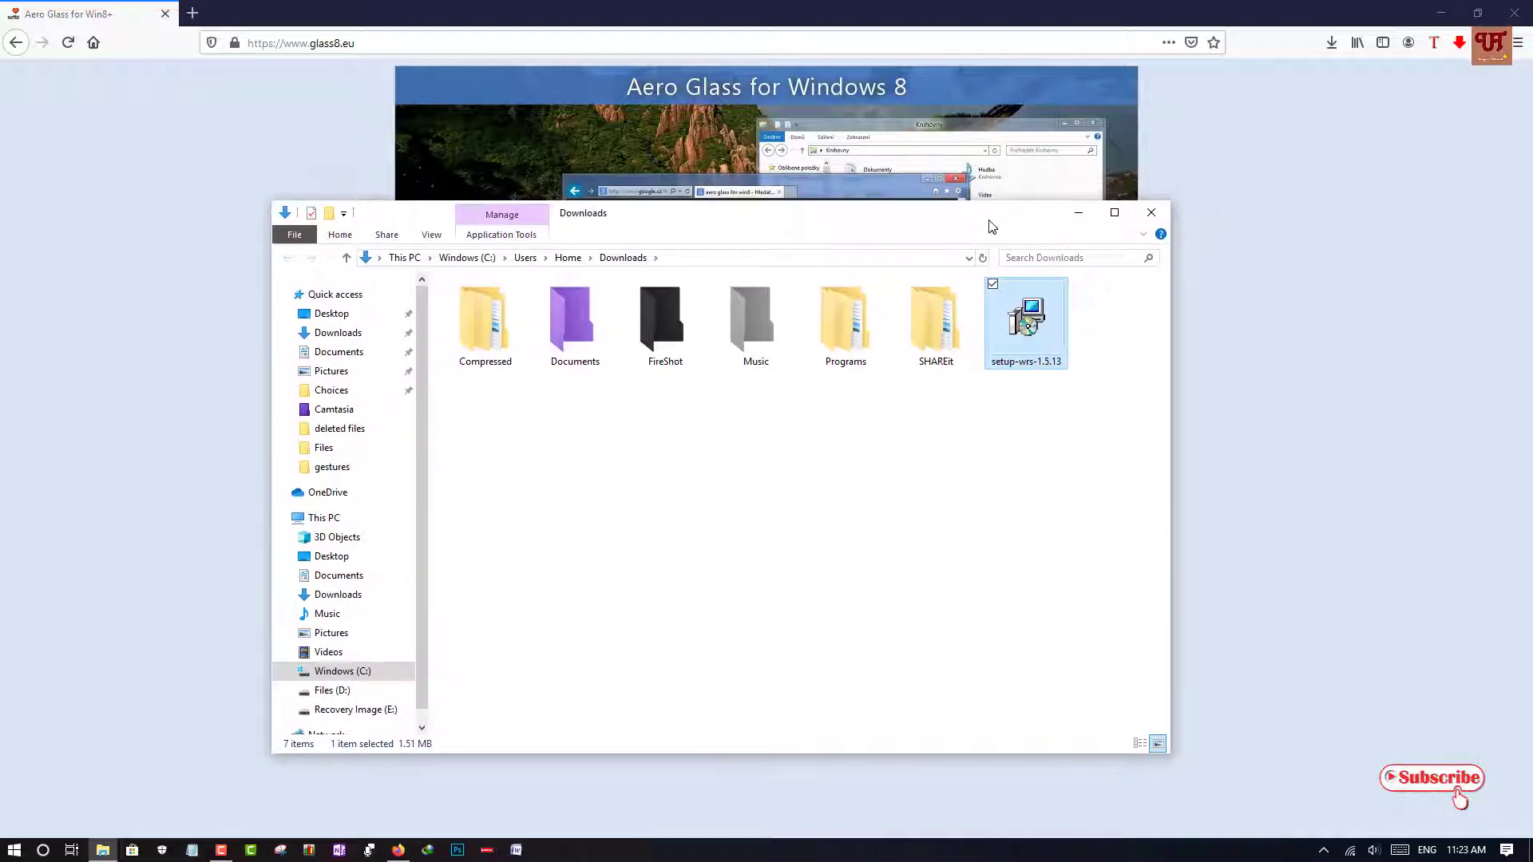
{"action": "right_click", "coordinate": [1020, 348]}
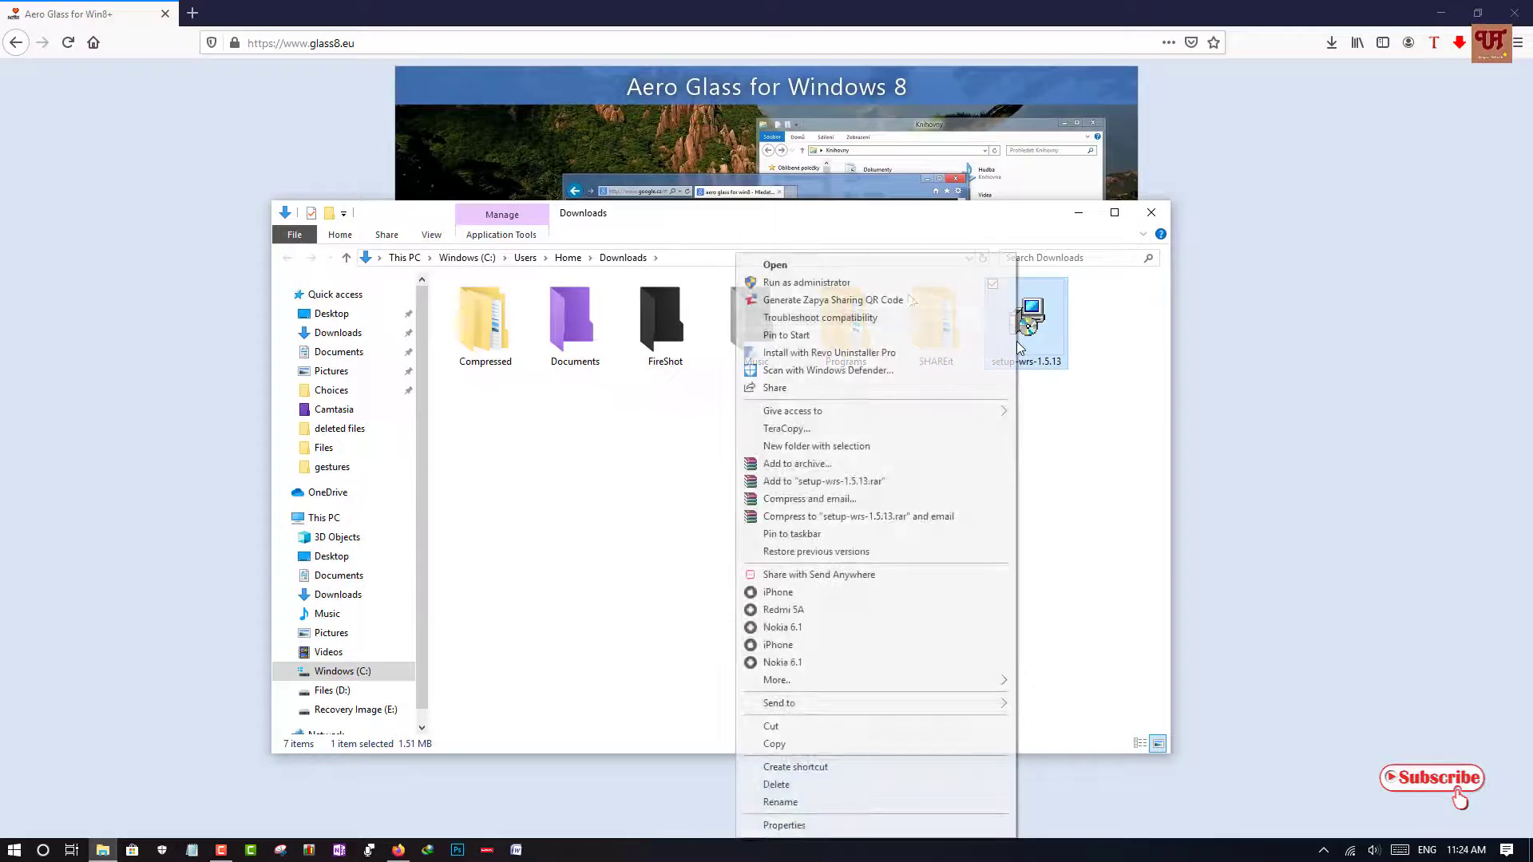
{"action": "left_click", "coordinate": [883, 267]}
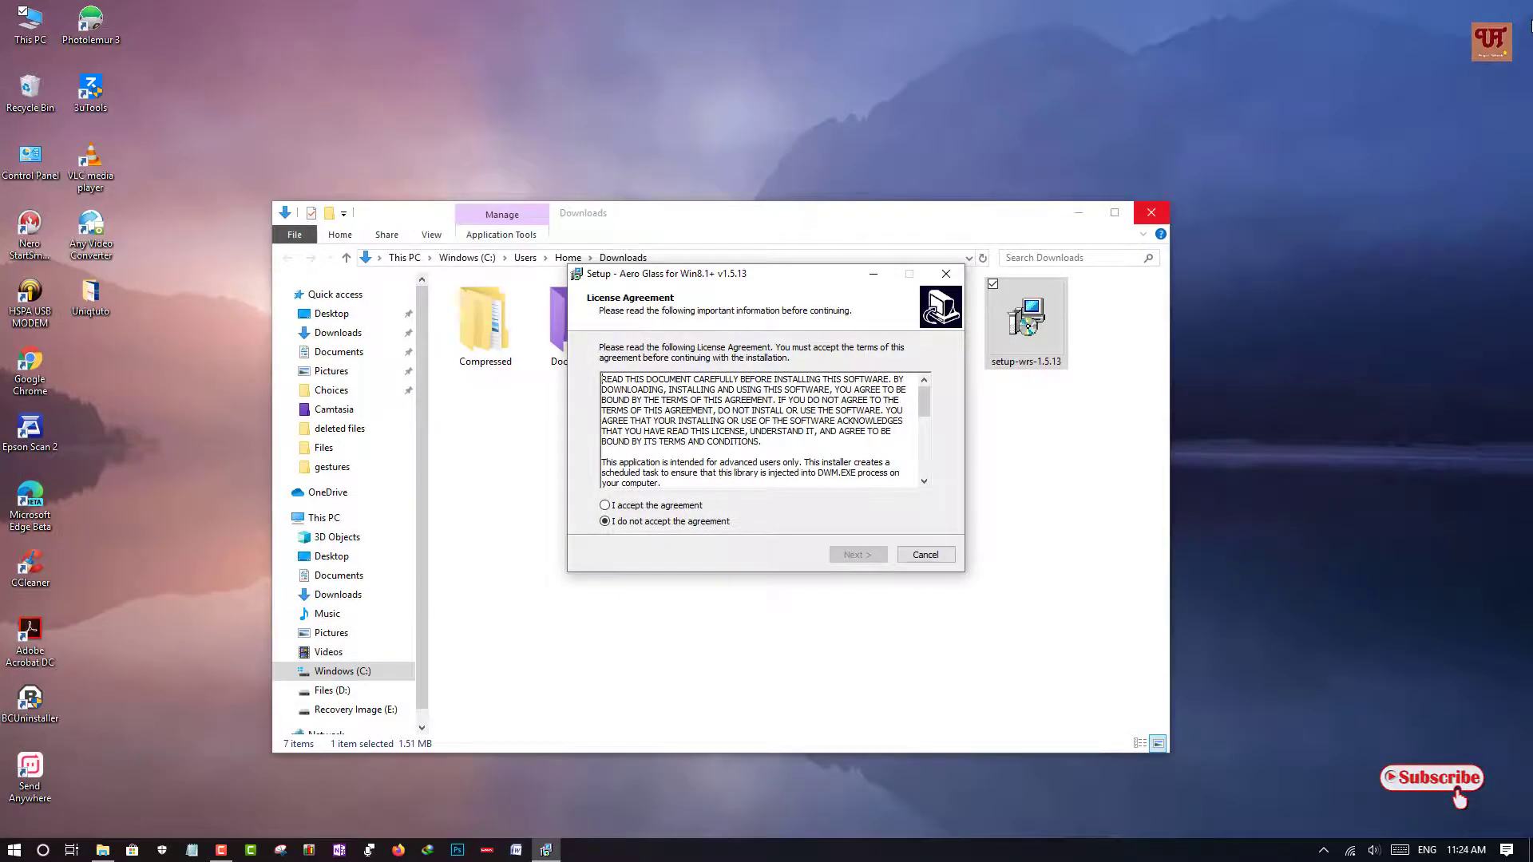
Accept the licence and install to C:\AeroGlass with Win10 Acrylic design, then finish setup
{"action": "left_click", "coordinate": [1151, 213]}
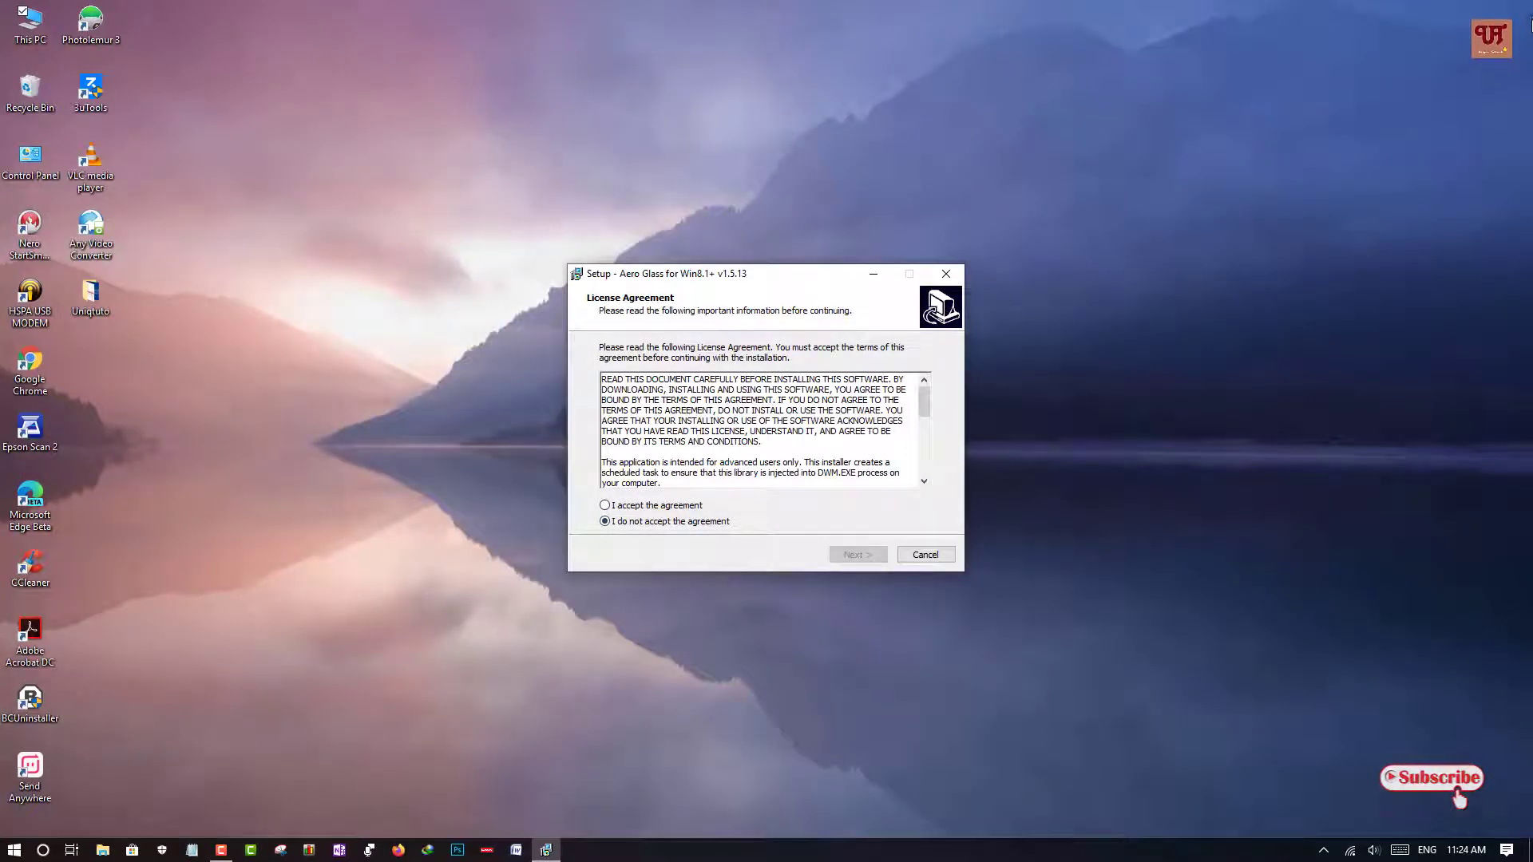
{"action": "left_click", "coordinate": [604, 504]}
{"action": "left_click", "coordinate": [857, 554]}
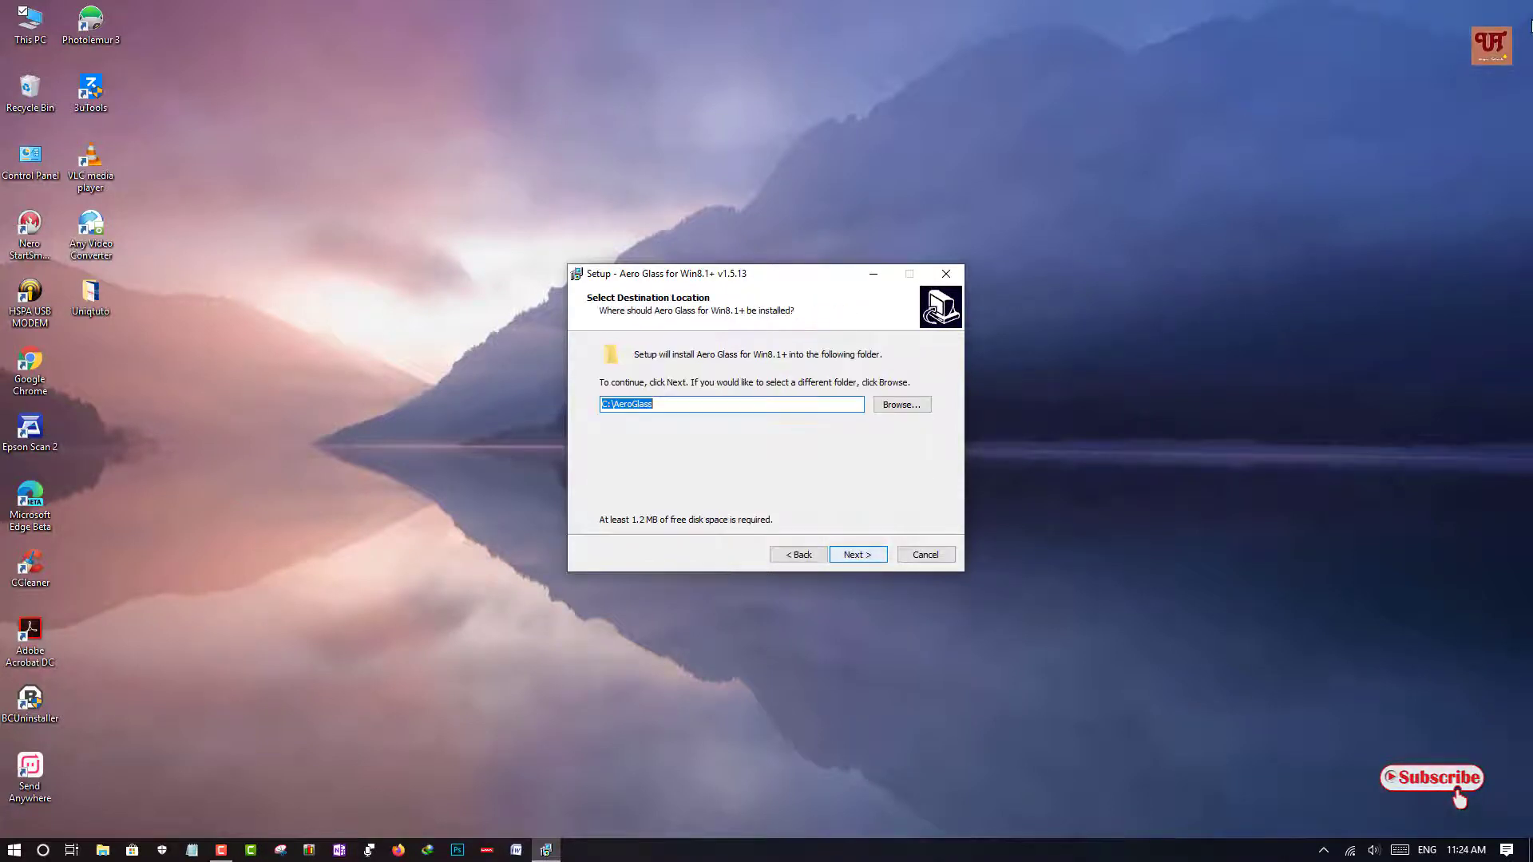
{"action": "key", "text": "Return"}
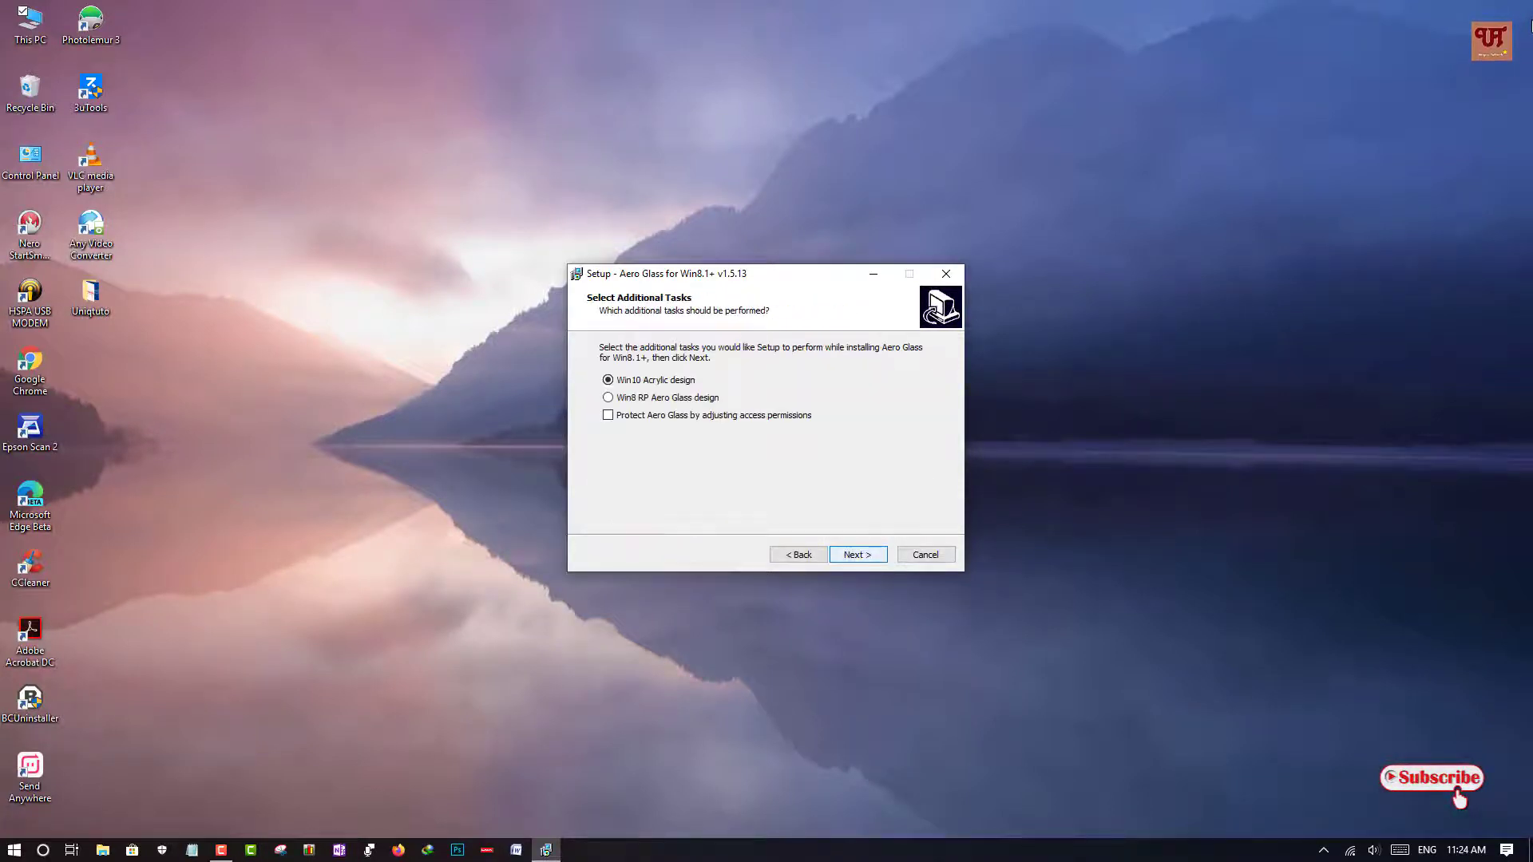
{"action": "key", "text": "Return"}
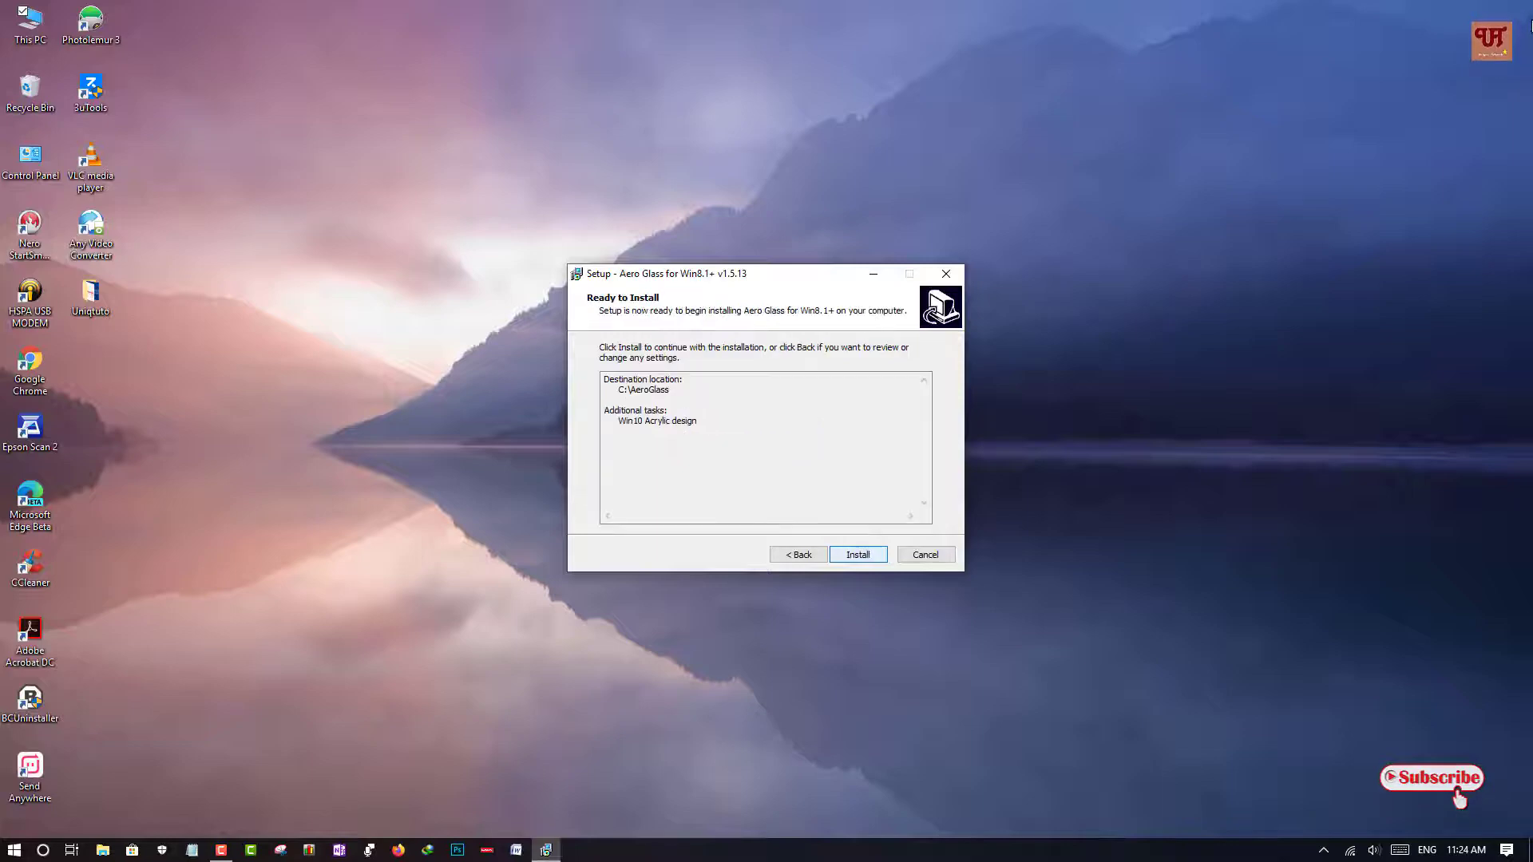
{"action": "key", "text": "Return"}
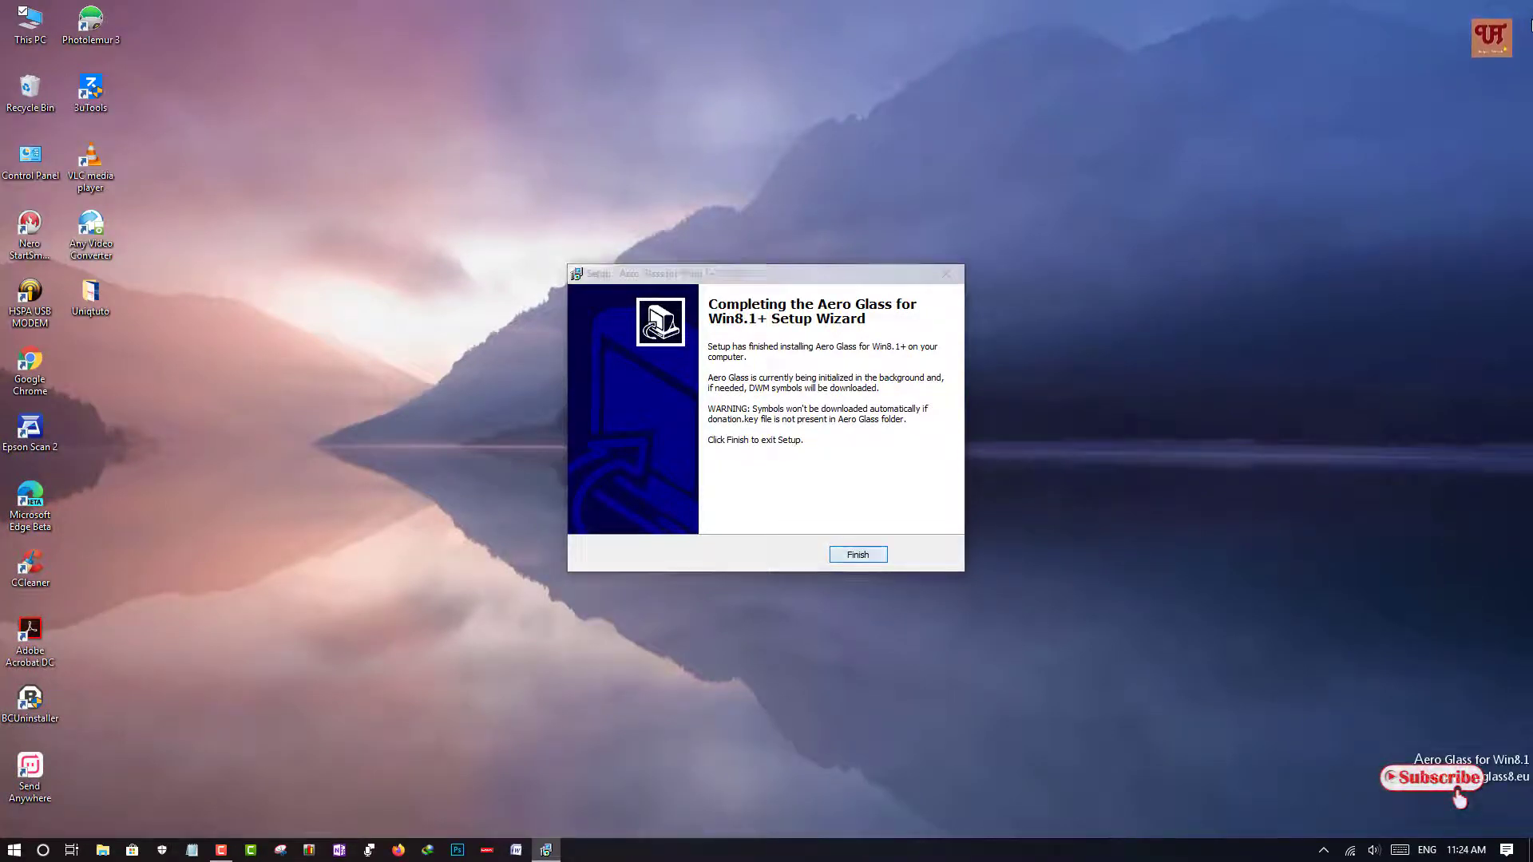
{"action": "left_click", "coordinate": [859, 555]}
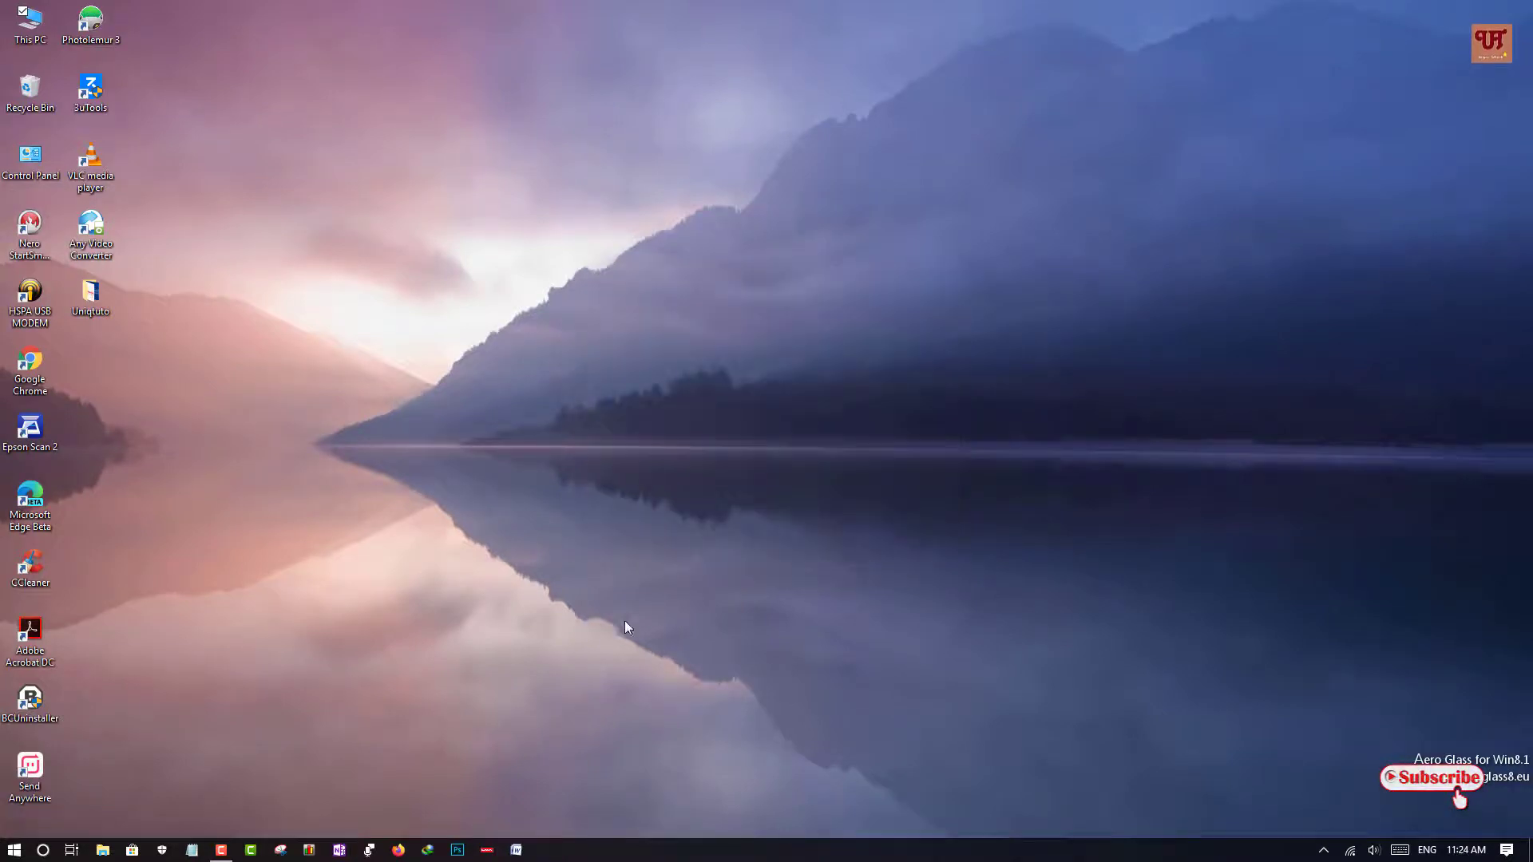
Open This PC from the desktop and move its window to the lower left
{"action": "double_click", "coordinate": [21, 30]}
{"action": "left_click_drag", "start_coordinate": [701, 214], "coordinate": [347, 309]}
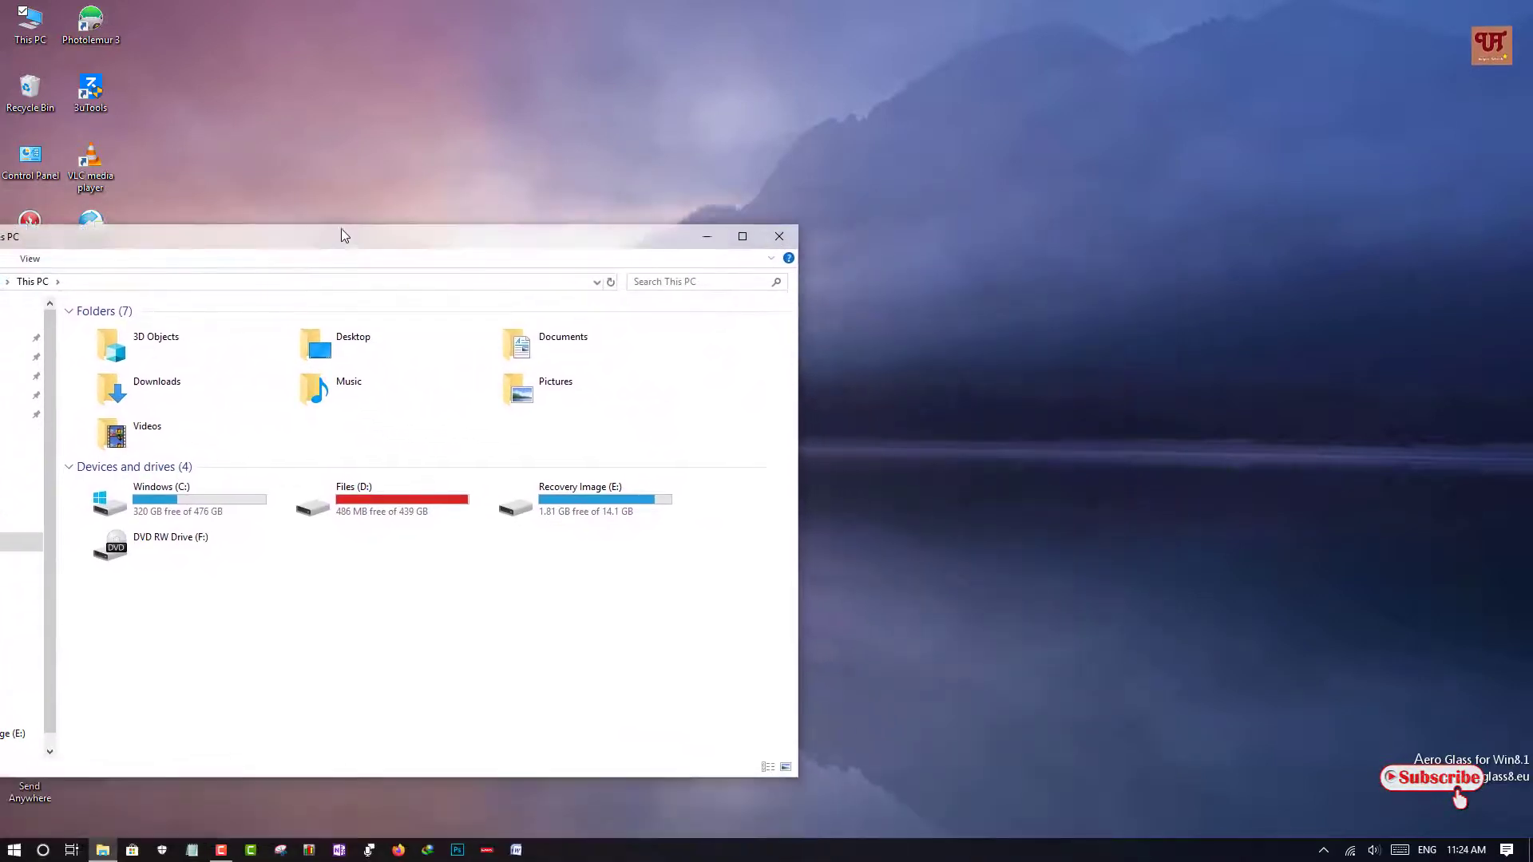